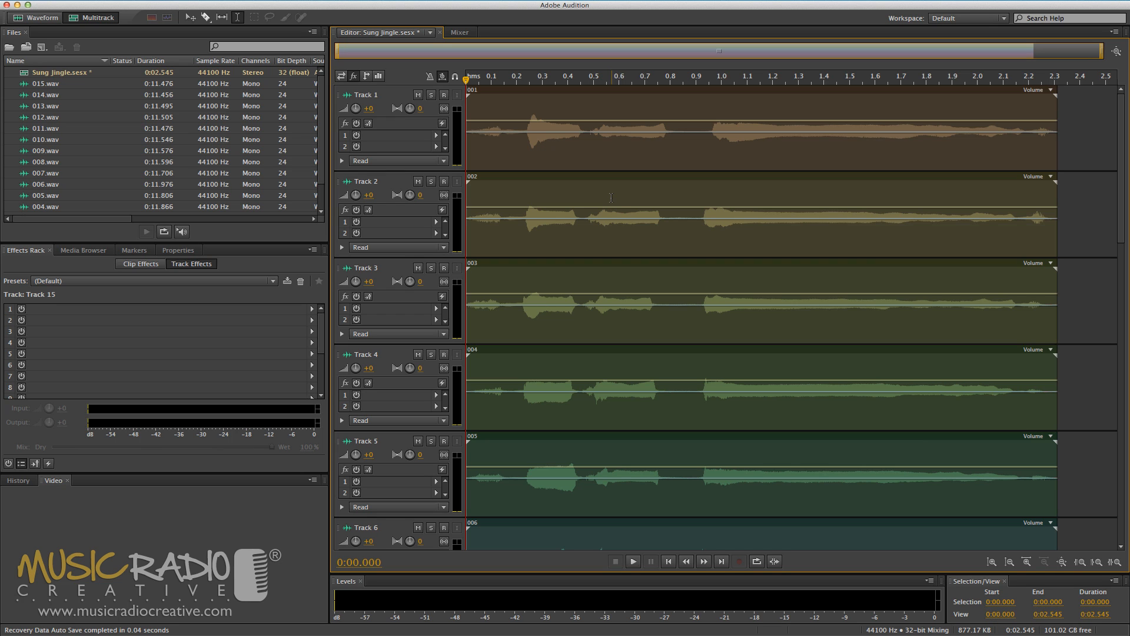
# - Change the colour of clip 001 on Track 1 to the red-orange swatch with hue 11
pyautogui.scroll(-10, 627, 198)
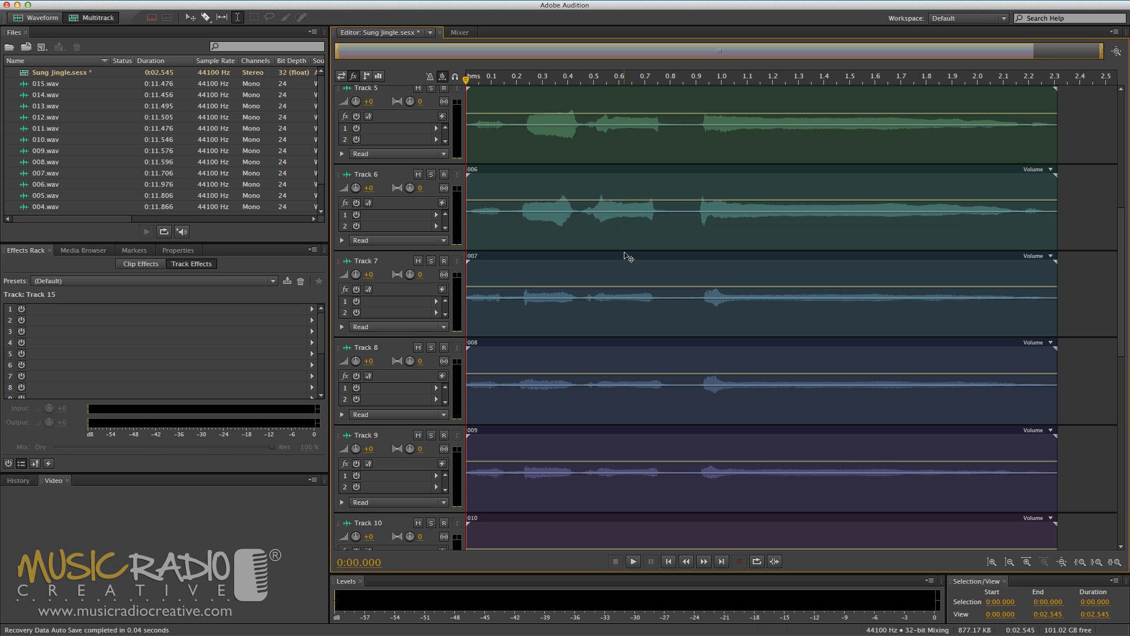
pyautogui.scroll(-8, 624, 253)
pyautogui.scroll(-8, 622, 253)
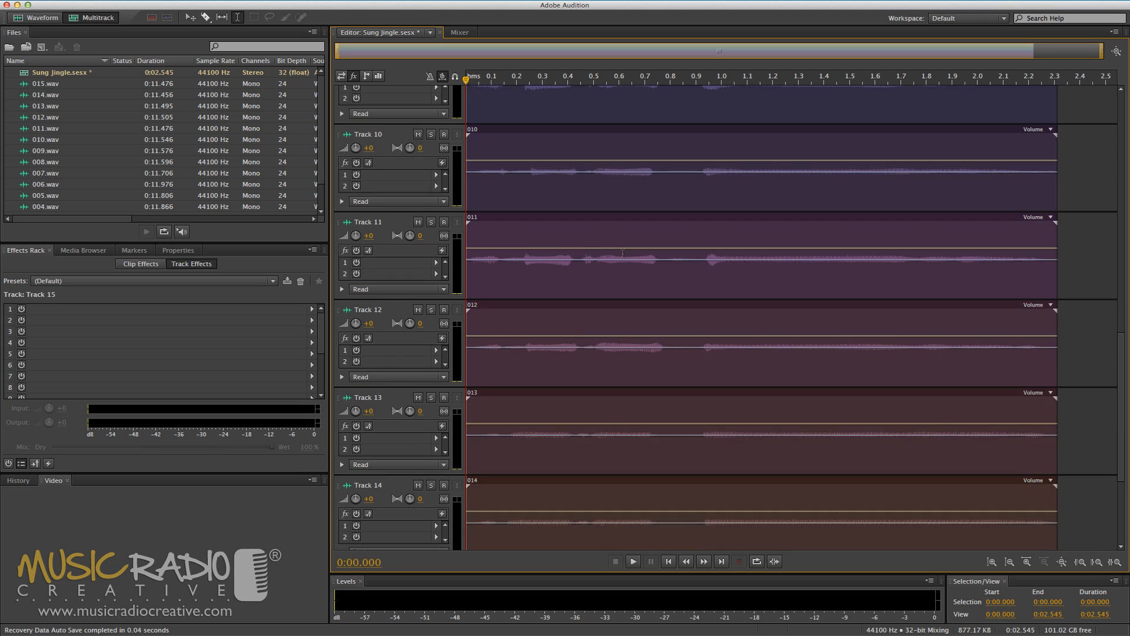
pyautogui.scroll(20, 589, 224)
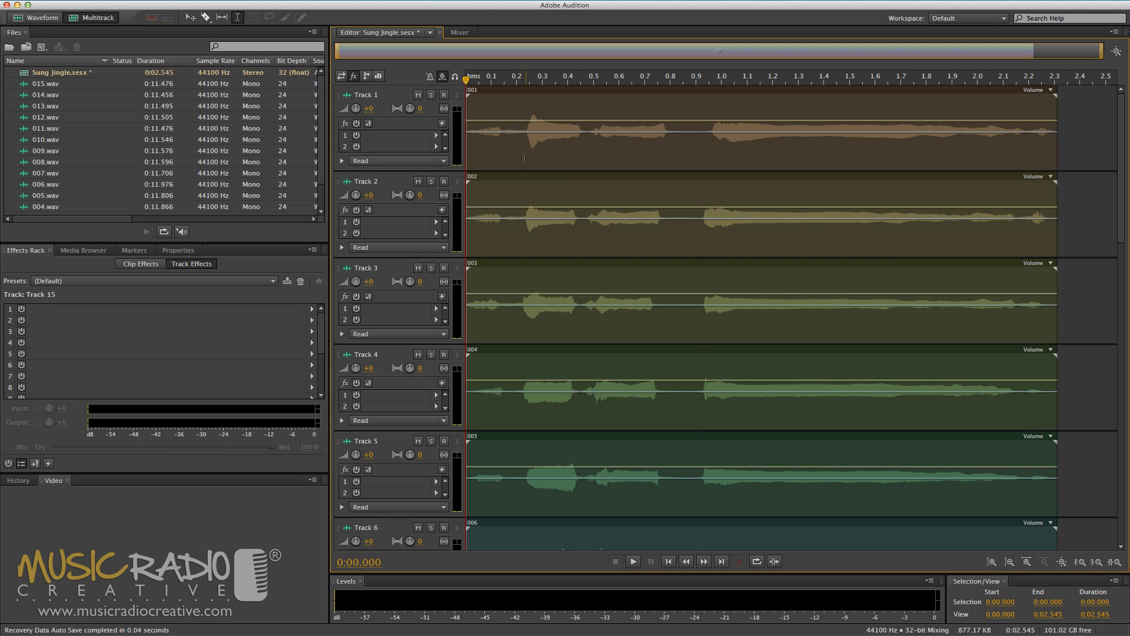
pyautogui.rightClick(525, 158)
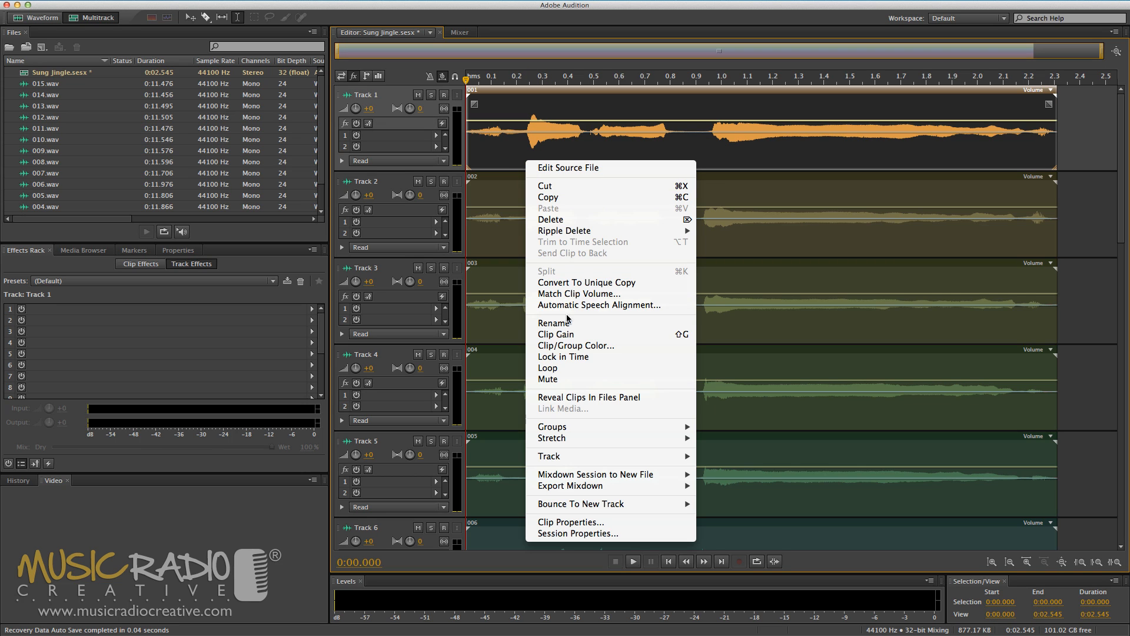
pyautogui.click(558, 345)
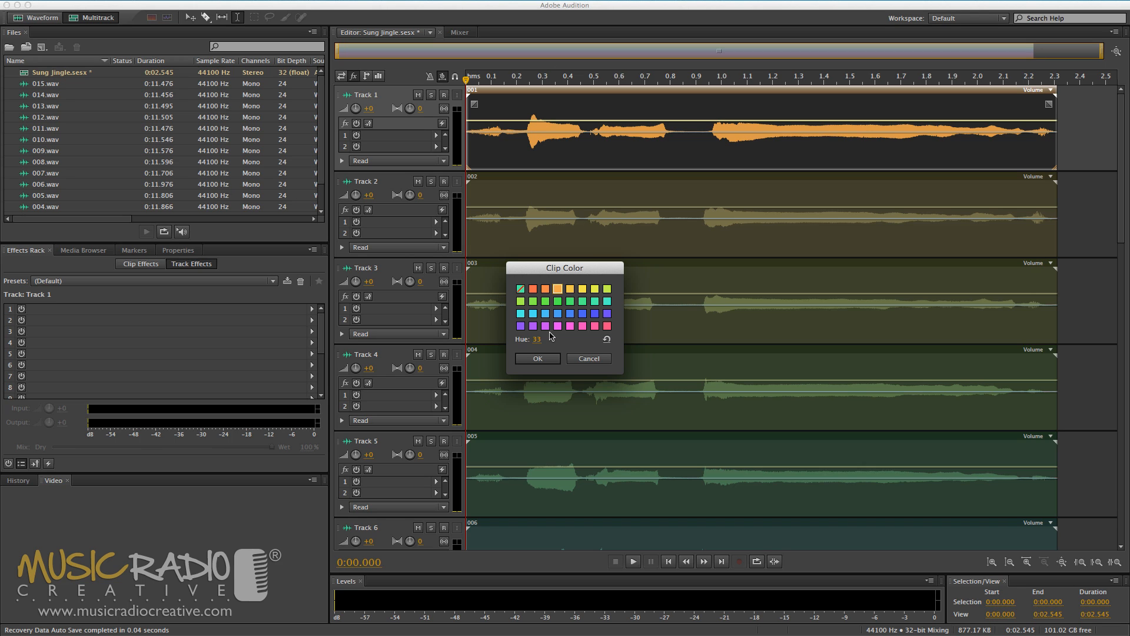
pyautogui.click(533, 289)
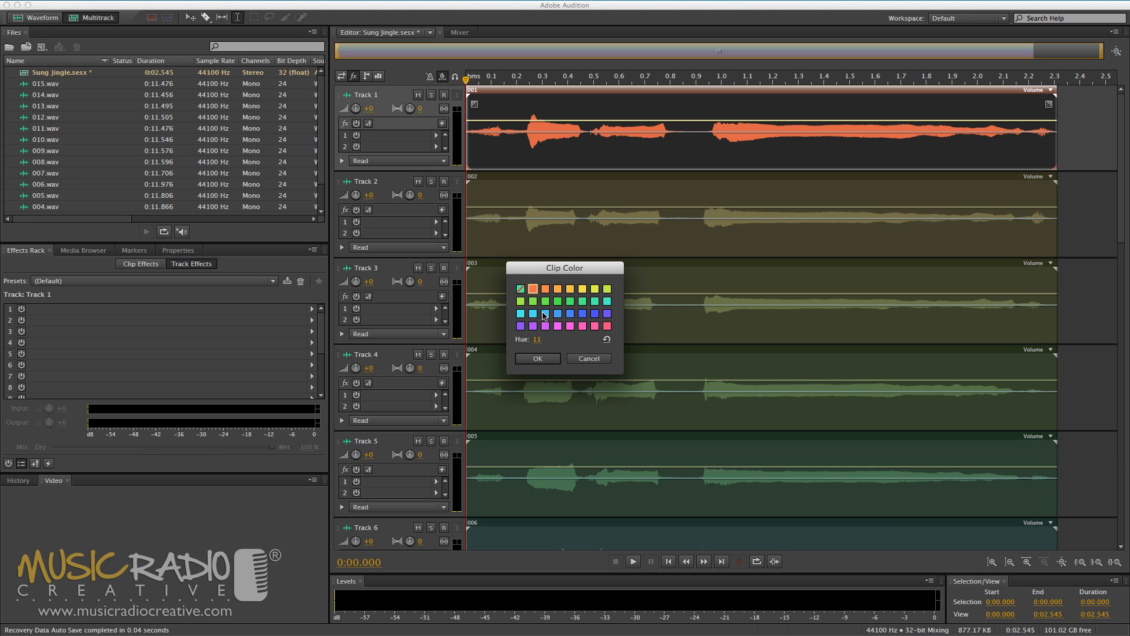
pyautogui.click(538, 359)
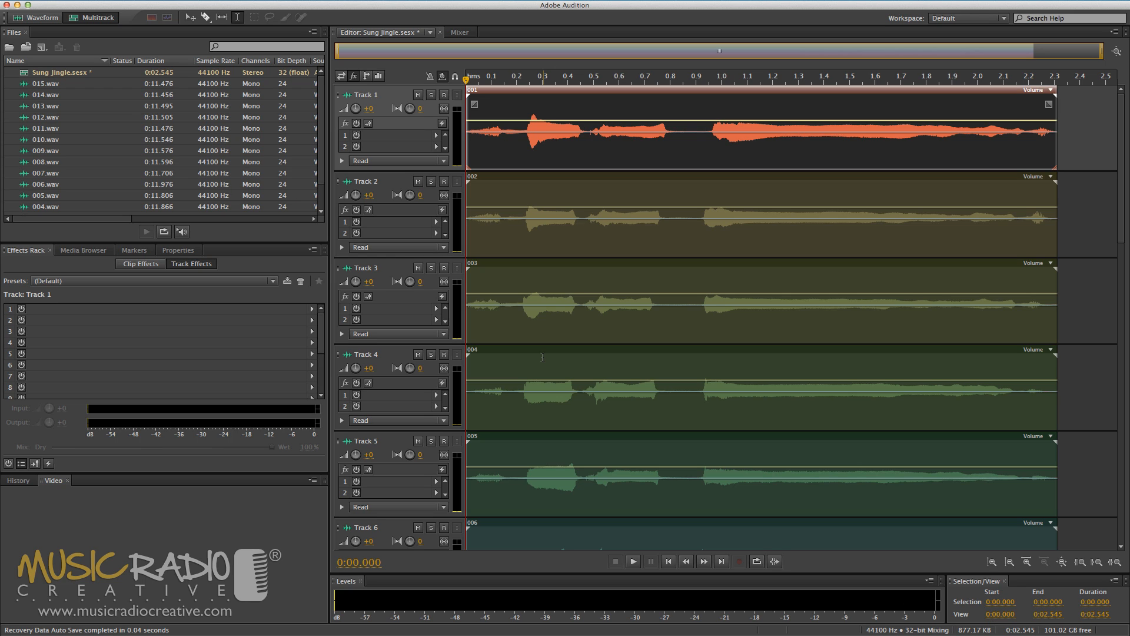
# - Solo Track 1, play it on its own, and turn the solo off again
pyautogui.click(432, 95)
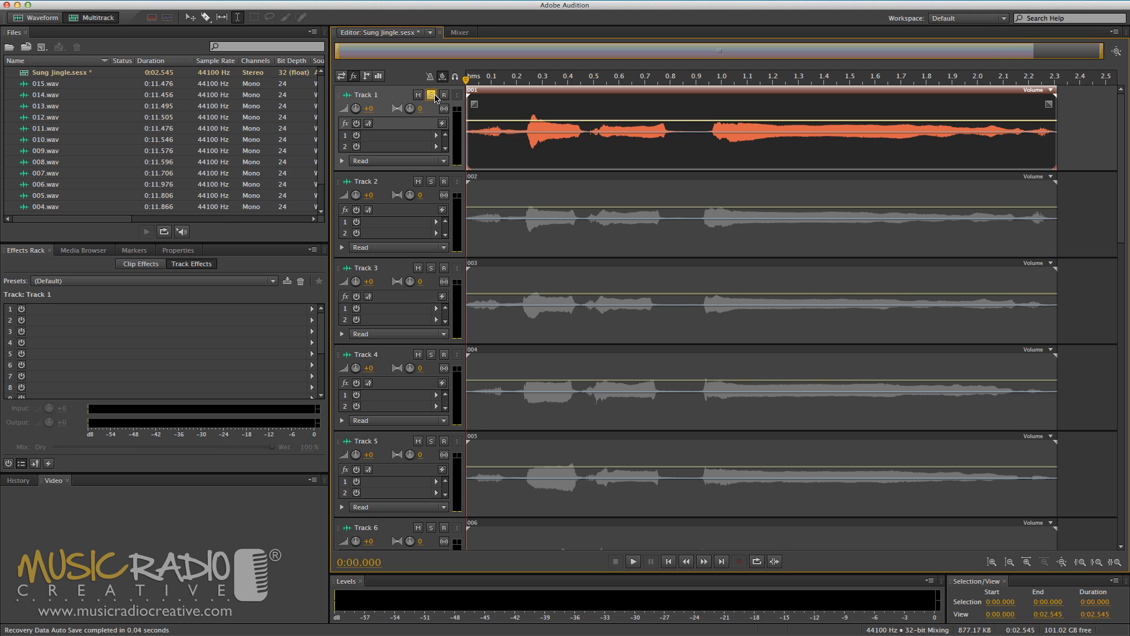
pyautogui.press('space')
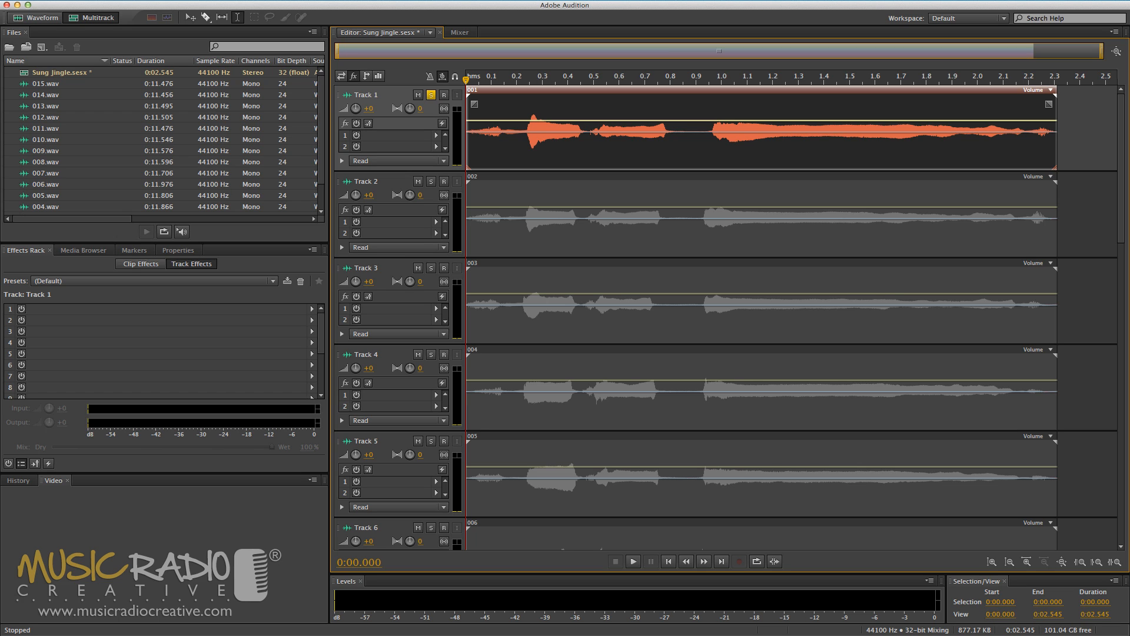
pyautogui.click(431, 95)
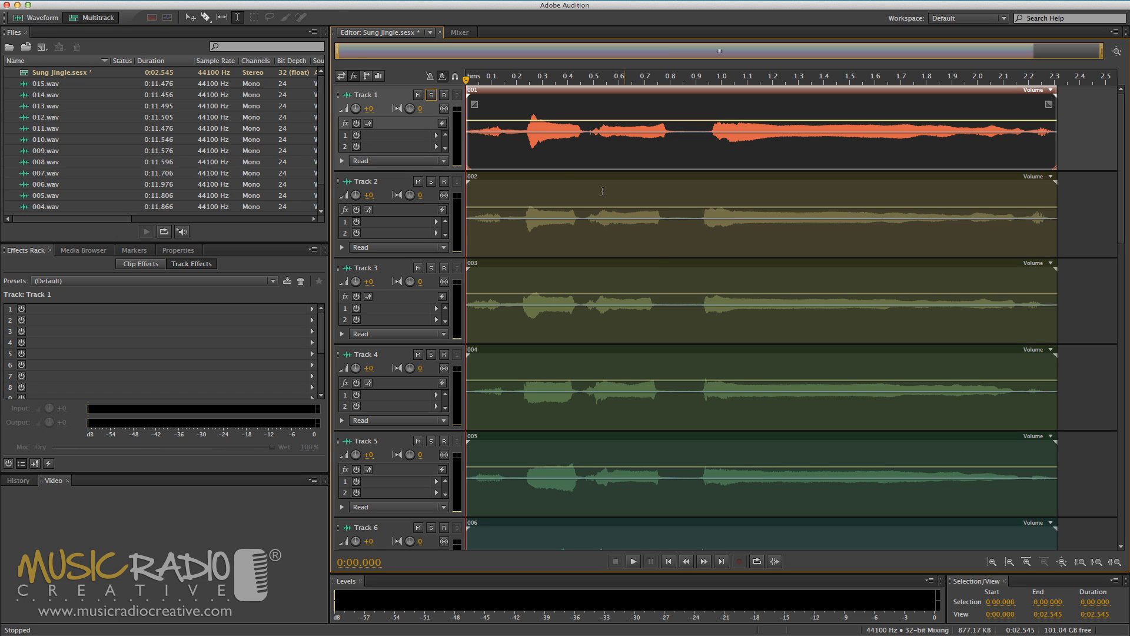
# - Split clip 001 in the silence before its last sung note and move the second part earlier to line up with the clips below
pyautogui.scroll(-10, 703, 292)
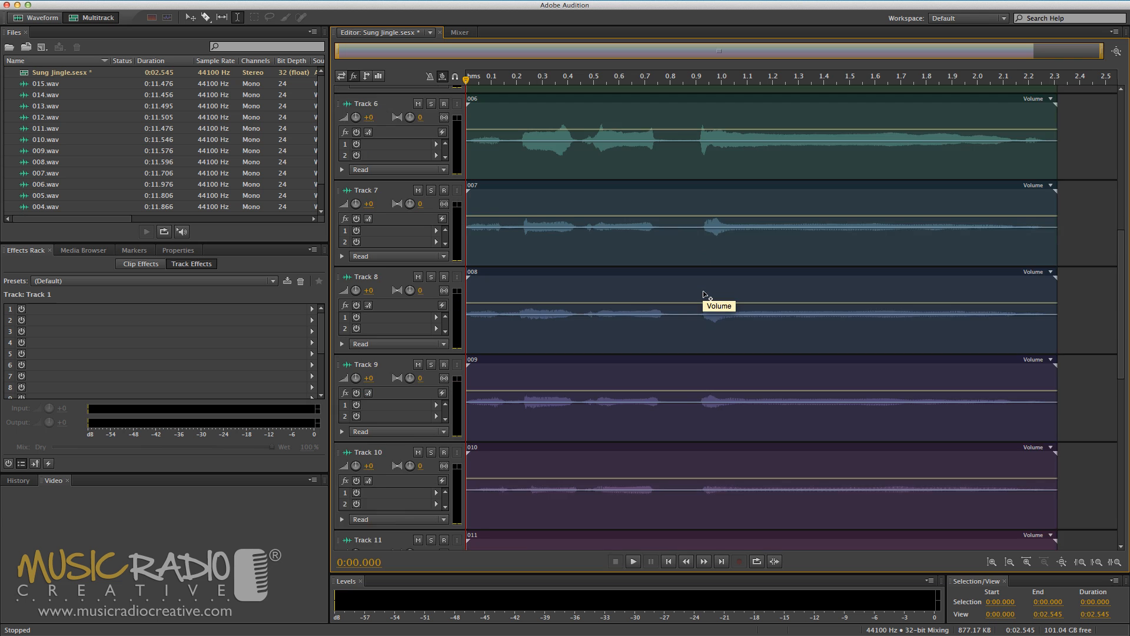
pyautogui.scroll(-8, 704, 294)
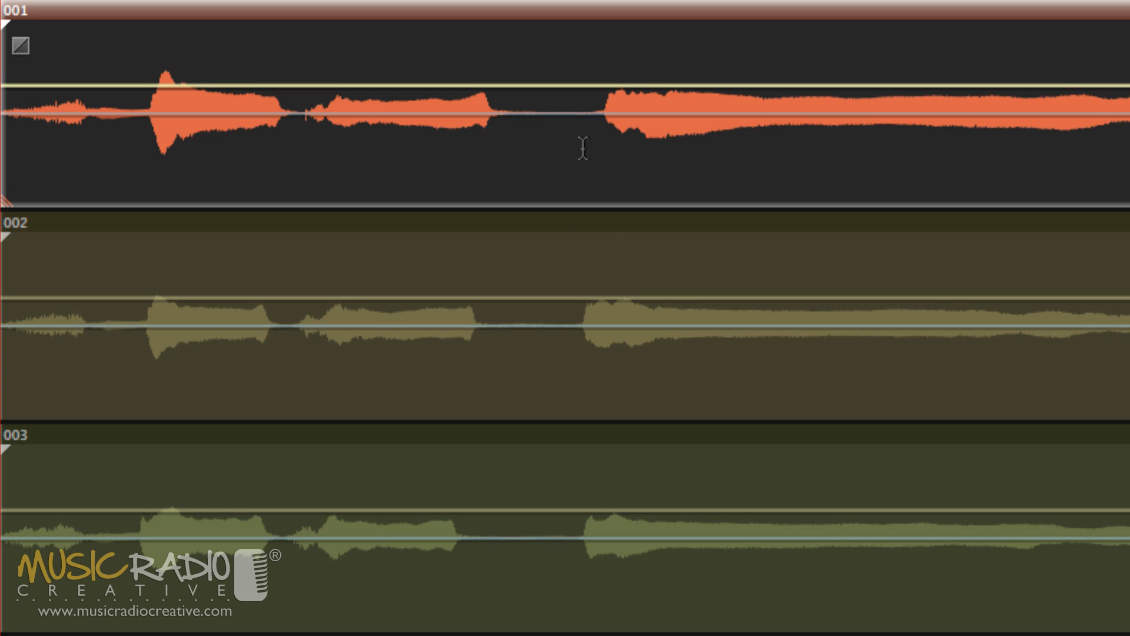
pyautogui.click(578, 148)
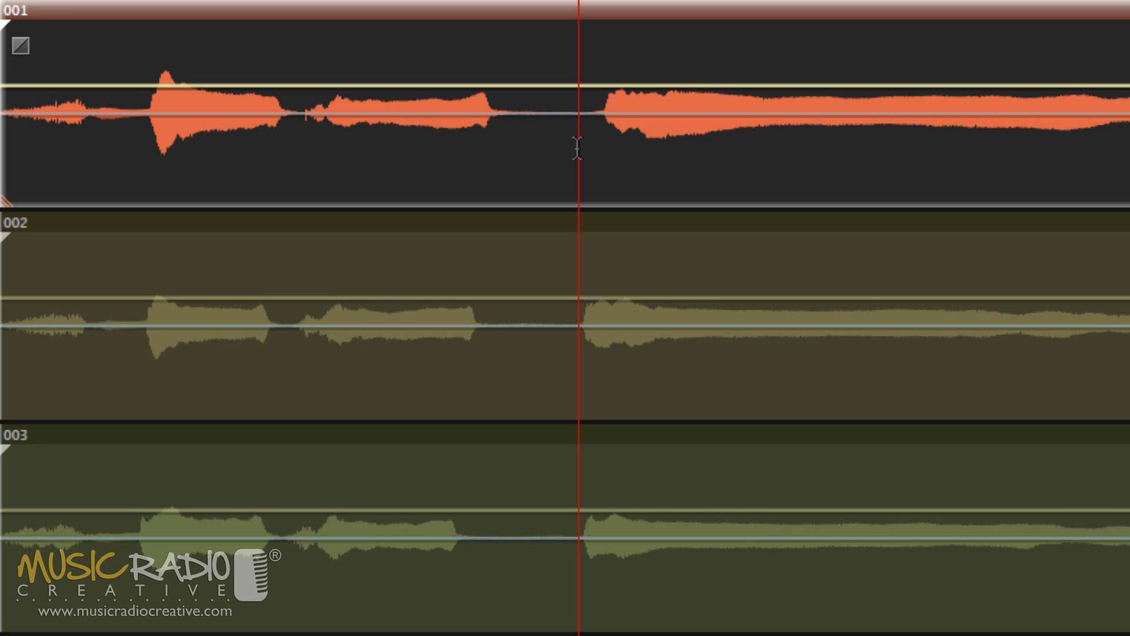
pyautogui.hotkey('ctrl', 'k')
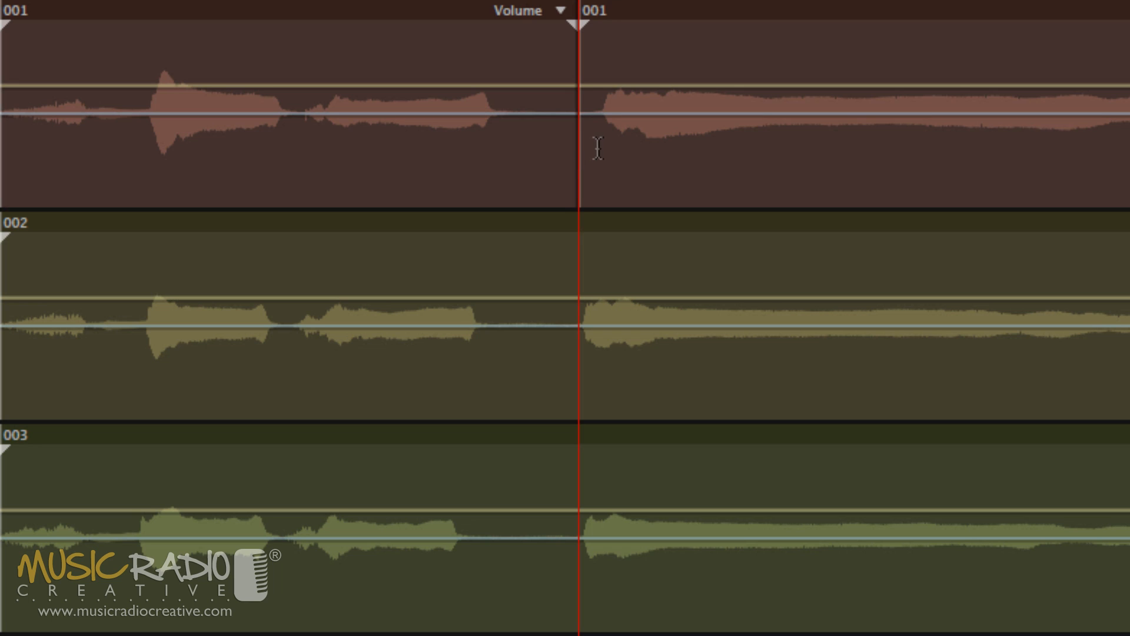
pyautogui.moveTo(624, 170); pyautogui.dragTo(601, 176)
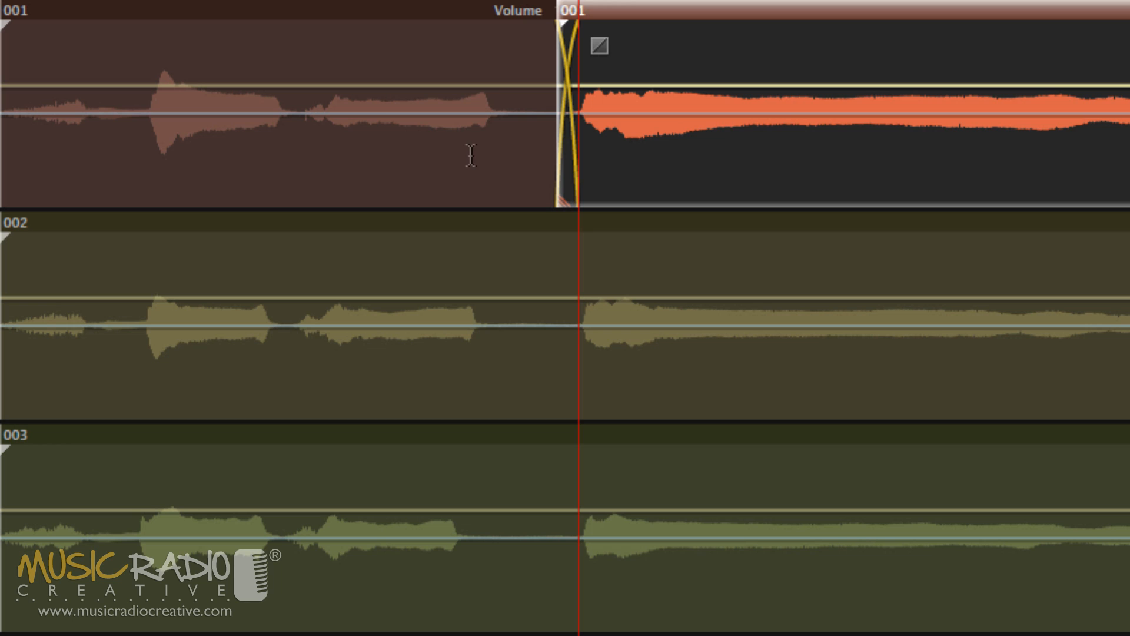
# - Time-stretch the first part of clip 001 to 96% so it ends where the second part begins, and play the session from the start
pyautogui.click(470, 48)
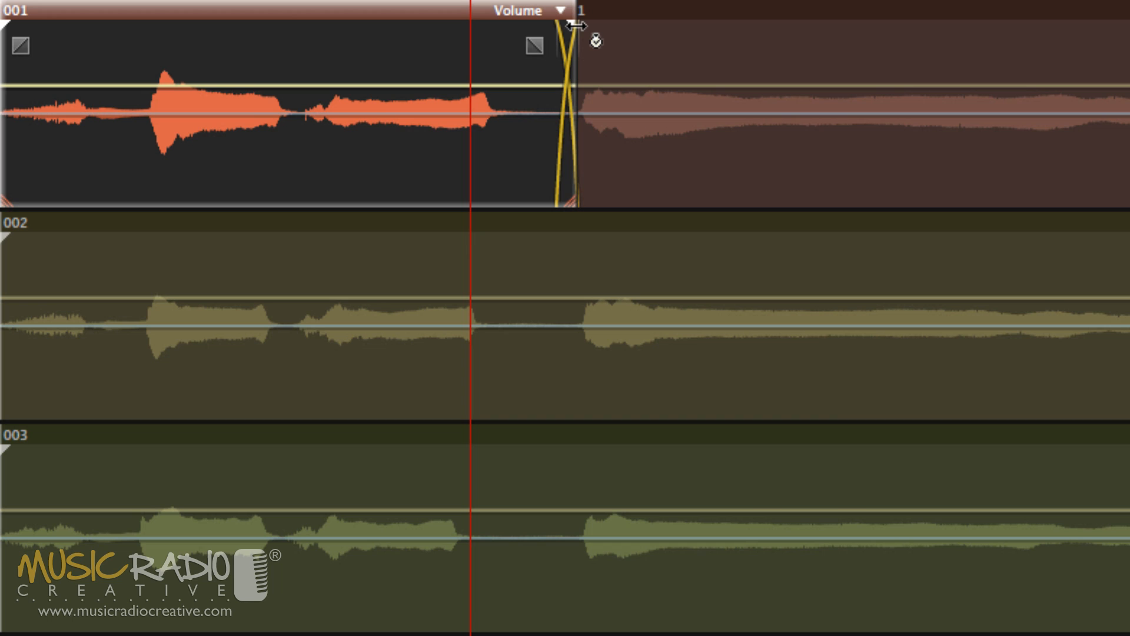
pyautogui.moveTo(576, 25); pyautogui.dragTo(553, 24)
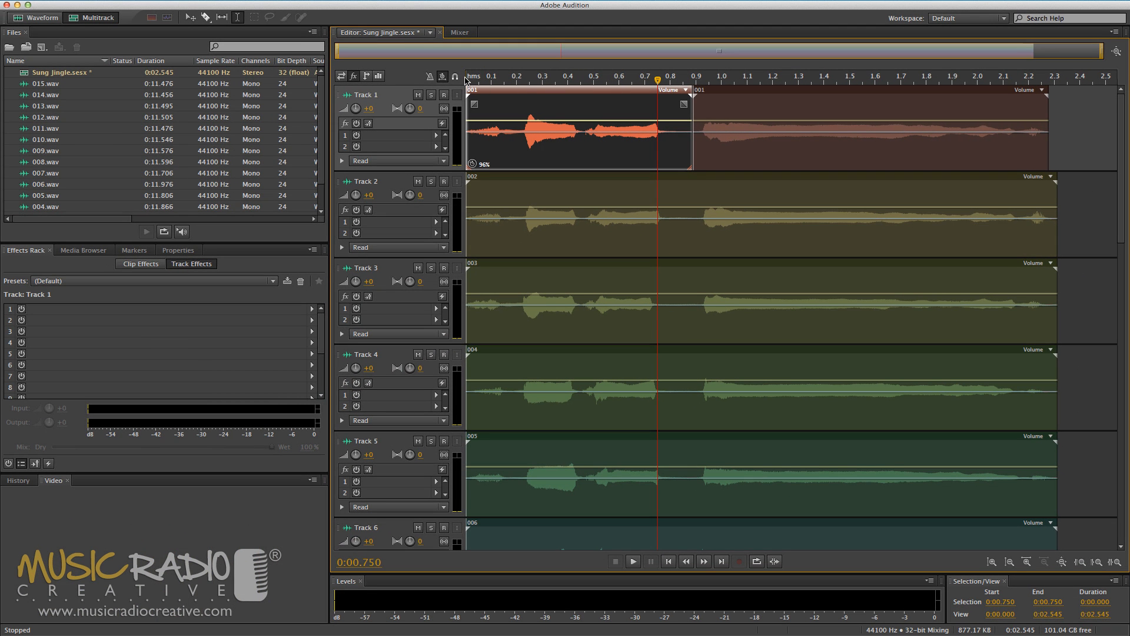
pyautogui.click(466, 80)
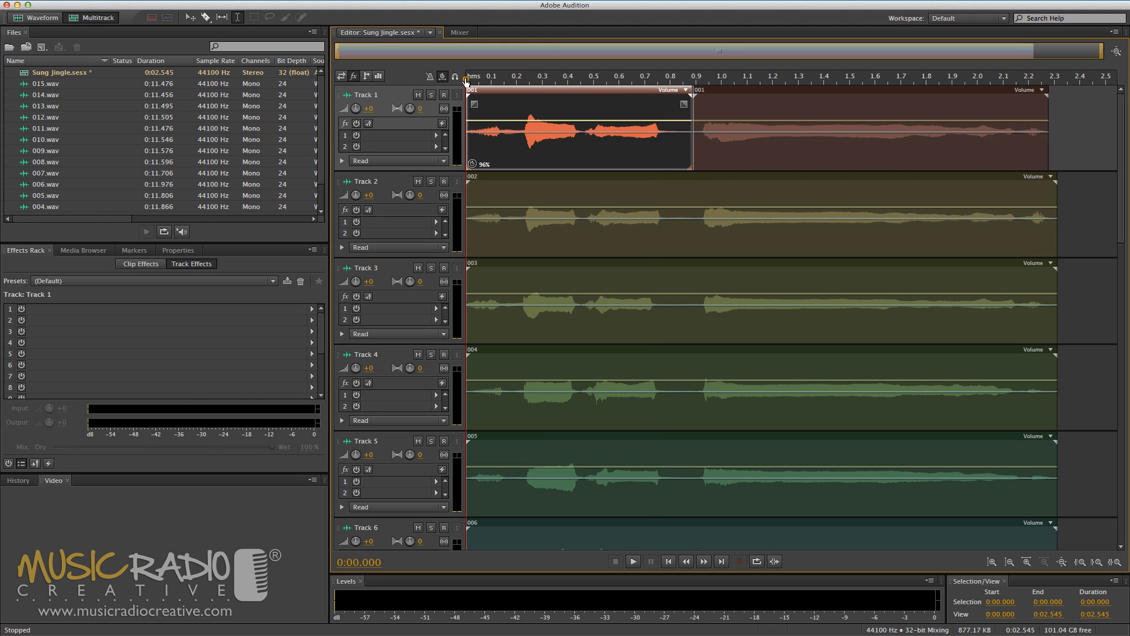
pyautogui.press('space')
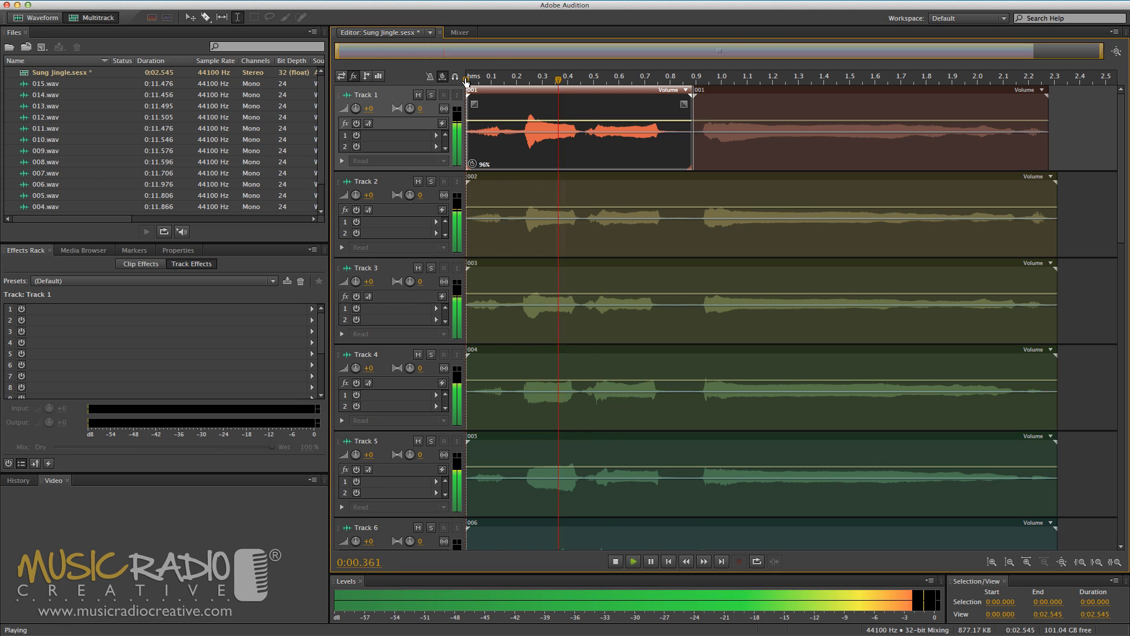
pyautogui.press('space')
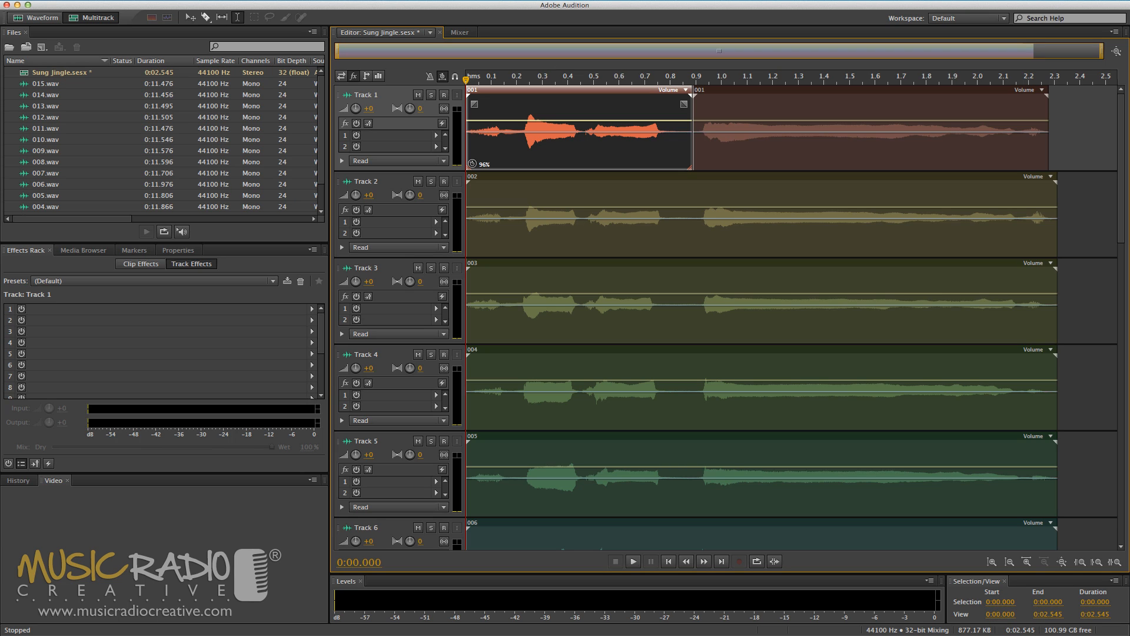
# - Pan Track 1 to L65.8, Track 2 to R26.6, Track 3 to L59.4, Track 4 to R62.6 and Track 5 to L32.9
pyautogui.moveTo(411, 108); pyautogui.dragTo(407, 109)
pyautogui.moveTo(411, 196); pyautogui.dragTo(413, 176)
pyautogui.moveTo(410, 283); pyautogui.dragTo(410, 418)
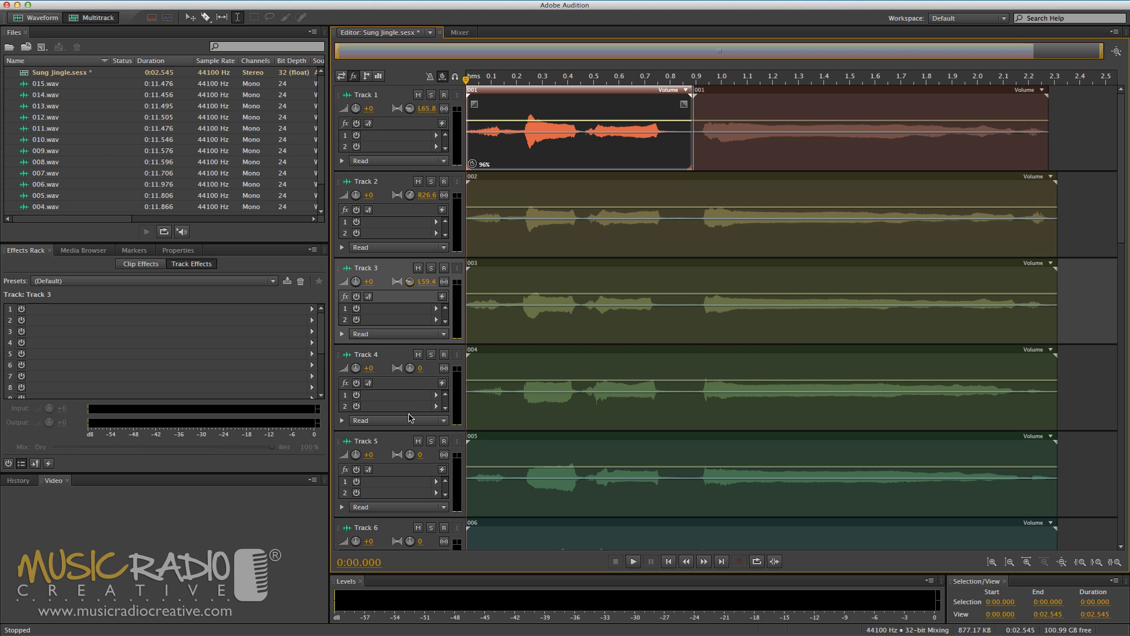
pyautogui.moveTo(411, 369); pyautogui.dragTo(443, 259)
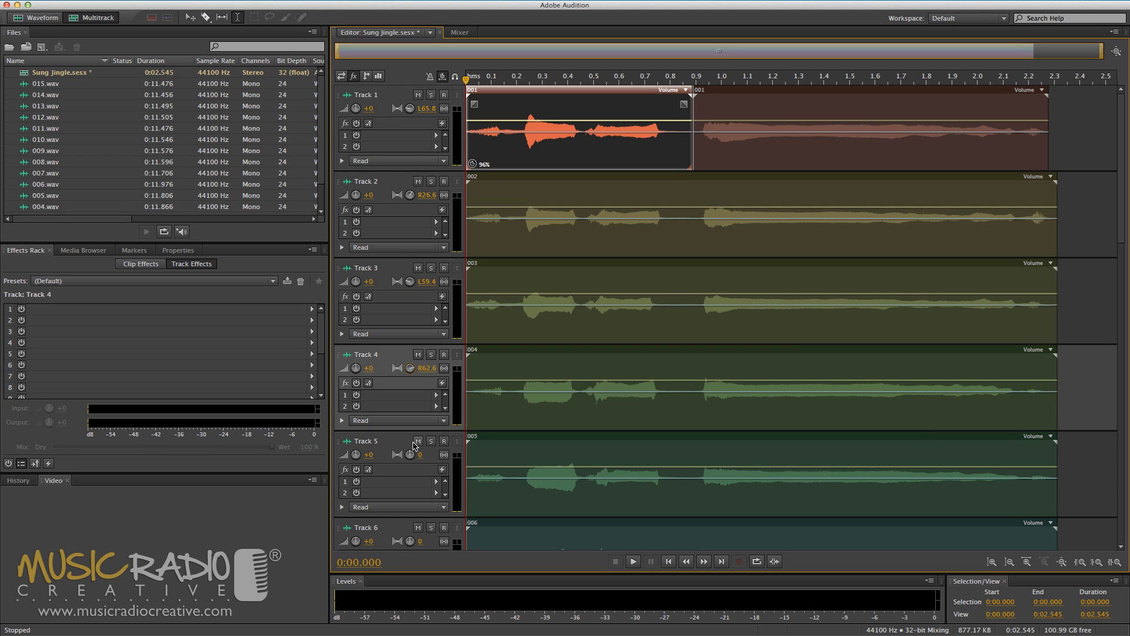
pyautogui.moveTo(411, 455); pyautogui.dragTo(413, 464)
# - Pan Track 6 to L37.7, Track 7 to R98.6, Track 8 to L64.1 and Track 9 to R81.4
pyautogui.scroll(-10, 430, 154)
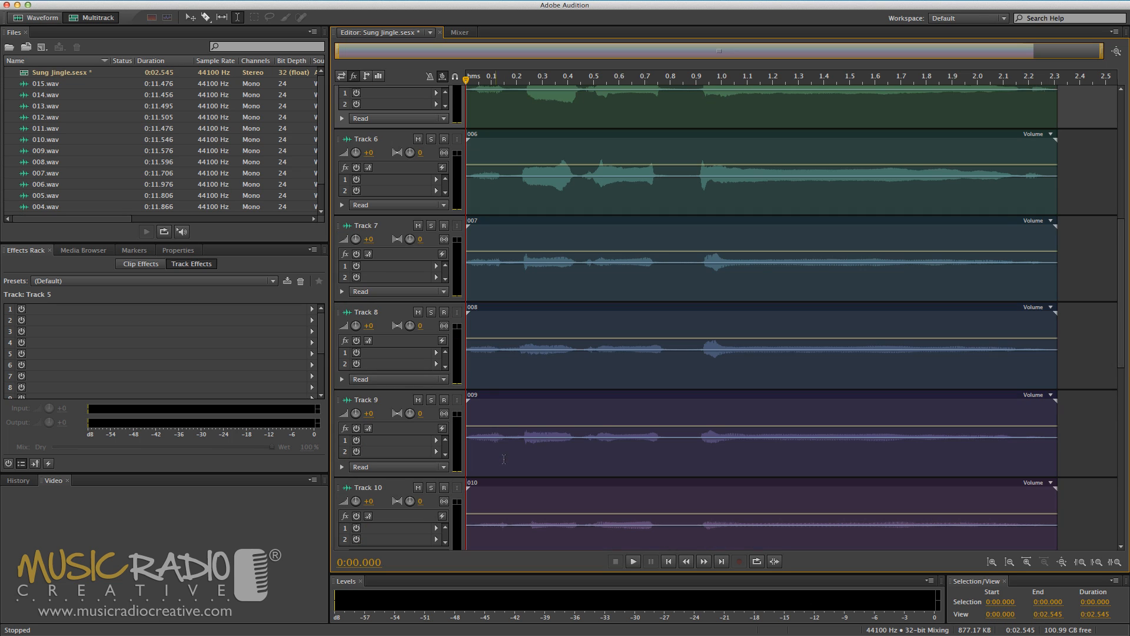
pyautogui.moveTo(411, 153); pyautogui.dragTo(411, 194)
pyautogui.moveTo(411, 239); pyautogui.dragTo(422, 133)
pyautogui.moveTo(410, 326); pyautogui.dragTo(409, 365)
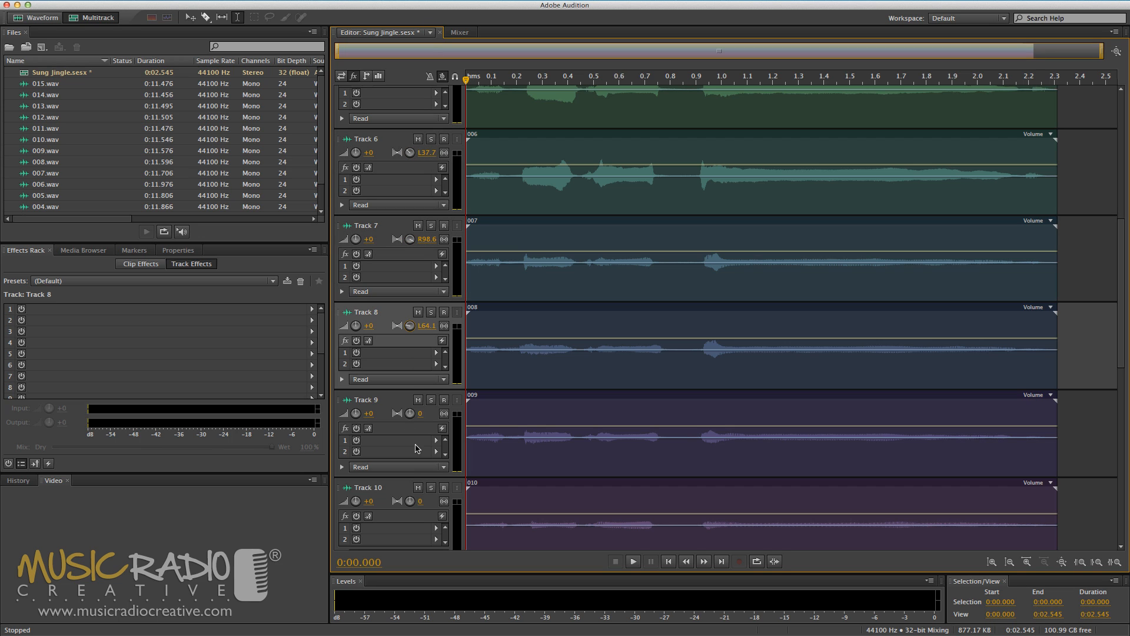
pyautogui.moveTo(411, 420); pyautogui.dragTo(443, 277)
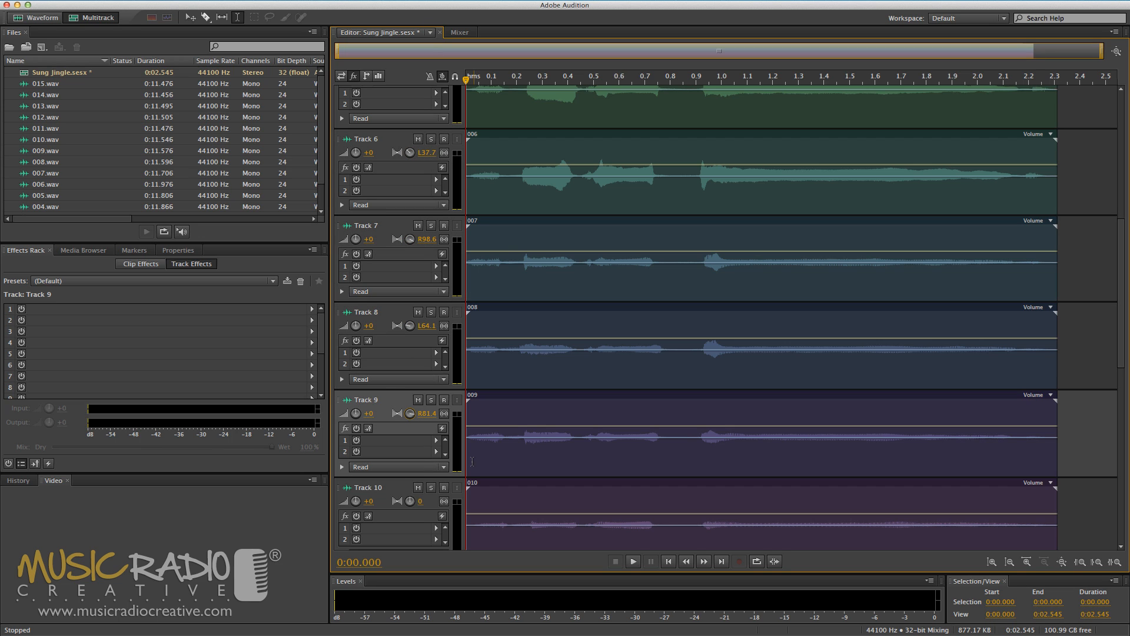
# - Pan Track 10 to L61.2 and Track 11 to R44
pyautogui.scroll(-1, 473, 459)
pyautogui.scroll(-2, 472, 459)
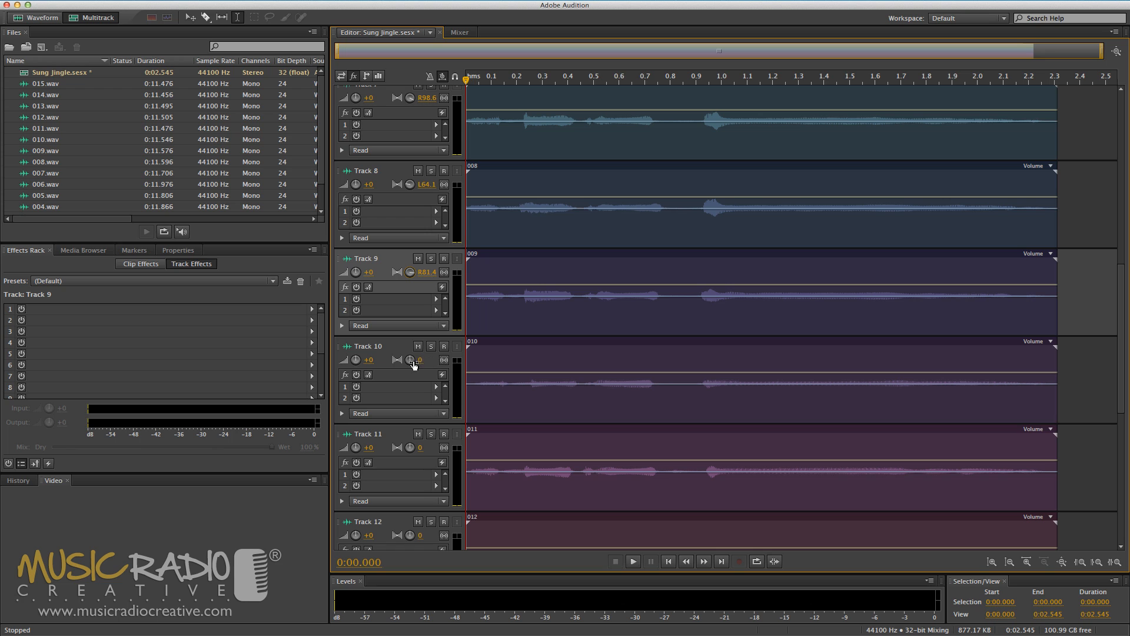
pyautogui.moveTo(410, 360)
pyautogui.mouseDown()
pyautogui.moveTo(410, 469)
pyautogui.moveTo(412, 342)
pyautogui.mouseUp()
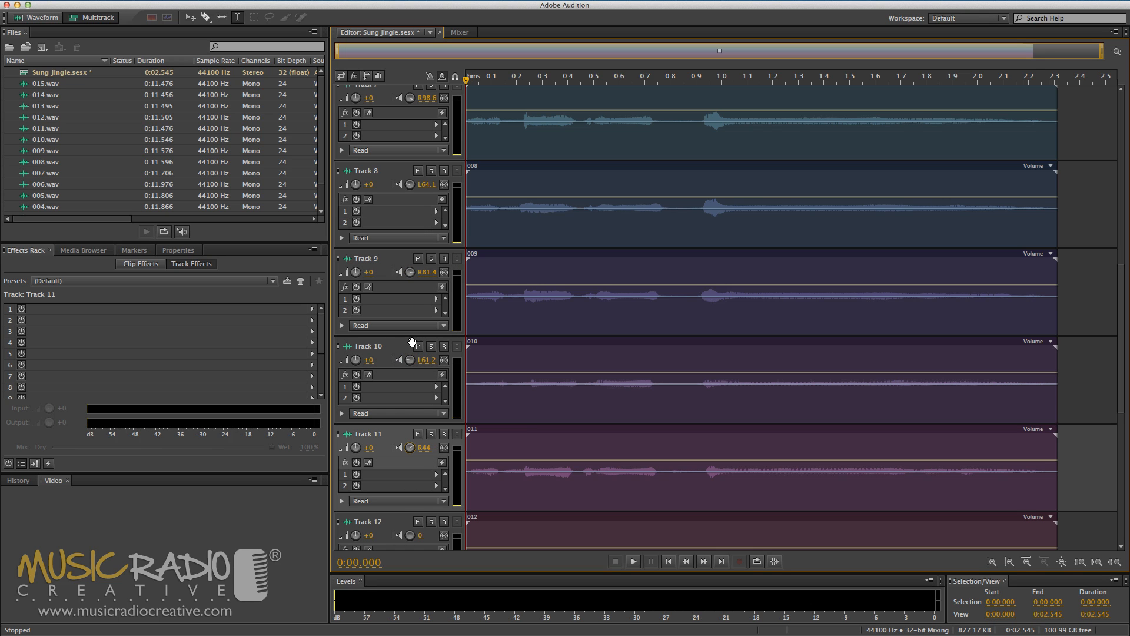
# - Pan Track 12 to L100, Track 13 to R57.1, Track 14 to the left and Track 15 to the right
pyautogui.scroll(-2, 527, 436)
pyautogui.scroll(-5, 527, 437)
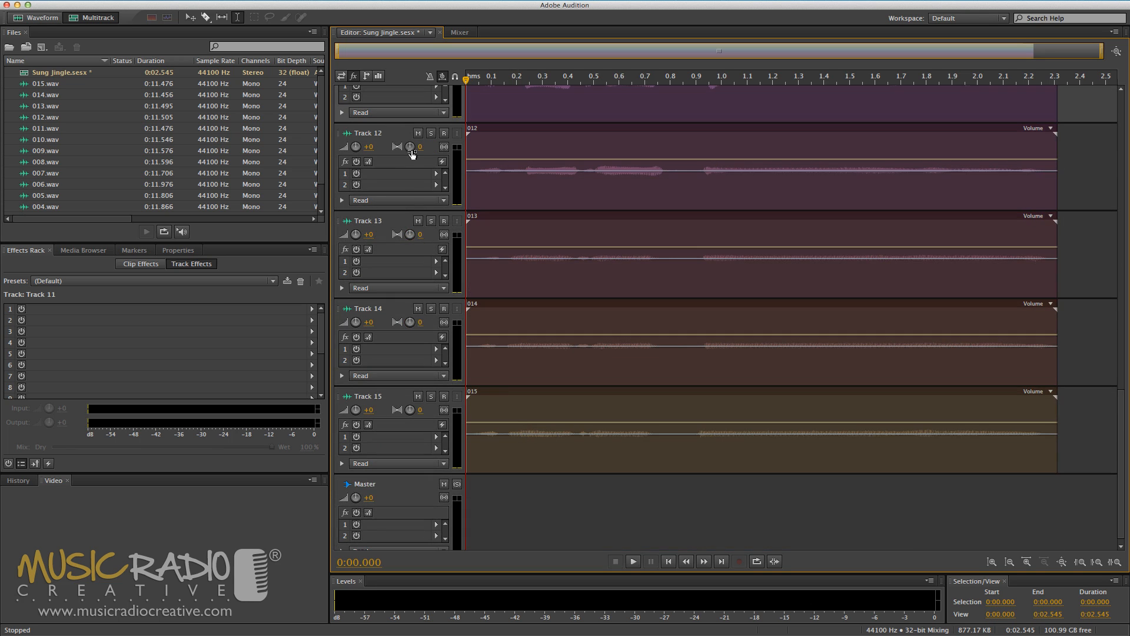
pyautogui.moveTo(410, 146); pyautogui.dragTo(381, 370)
pyautogui.moveTo(411, 235); pyautogui.dragTo(424, 114)
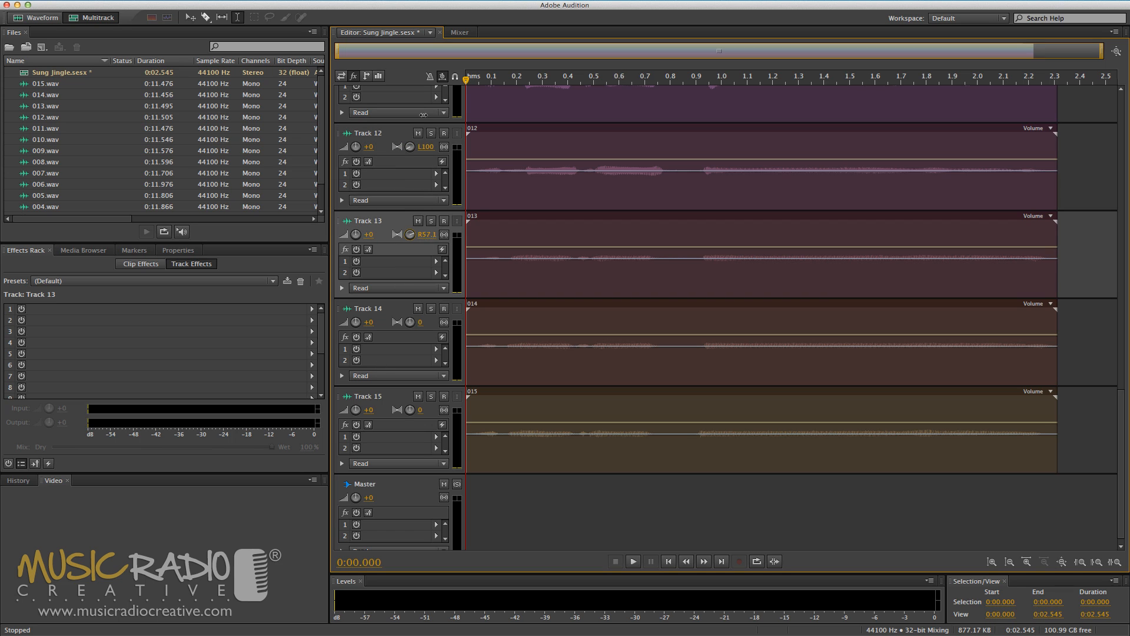
pyautogui.click(420, 104)
pyautogui.moveTo(410, 322); pyautogui.dragTo(401, 563)
pyautogui.moveTo(410, 410); pyautogui.dragTo(420, 226)
# - Play the panned vocal mix from the beginning of the session
pyautogui.scroll(15, 505, 268)
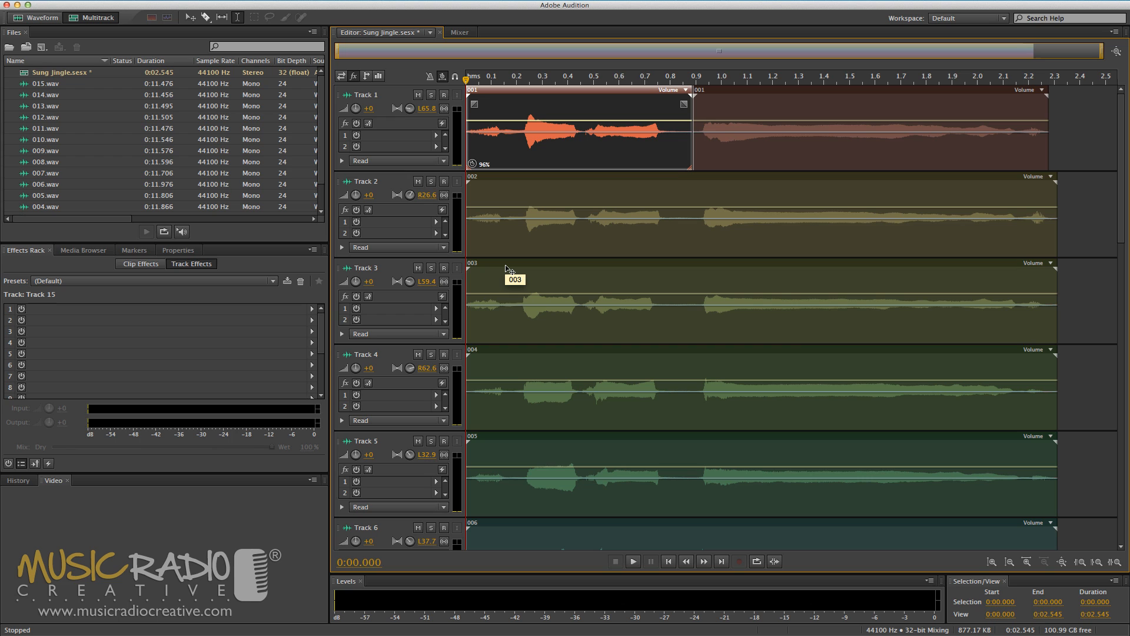
pyautogui.press('space')
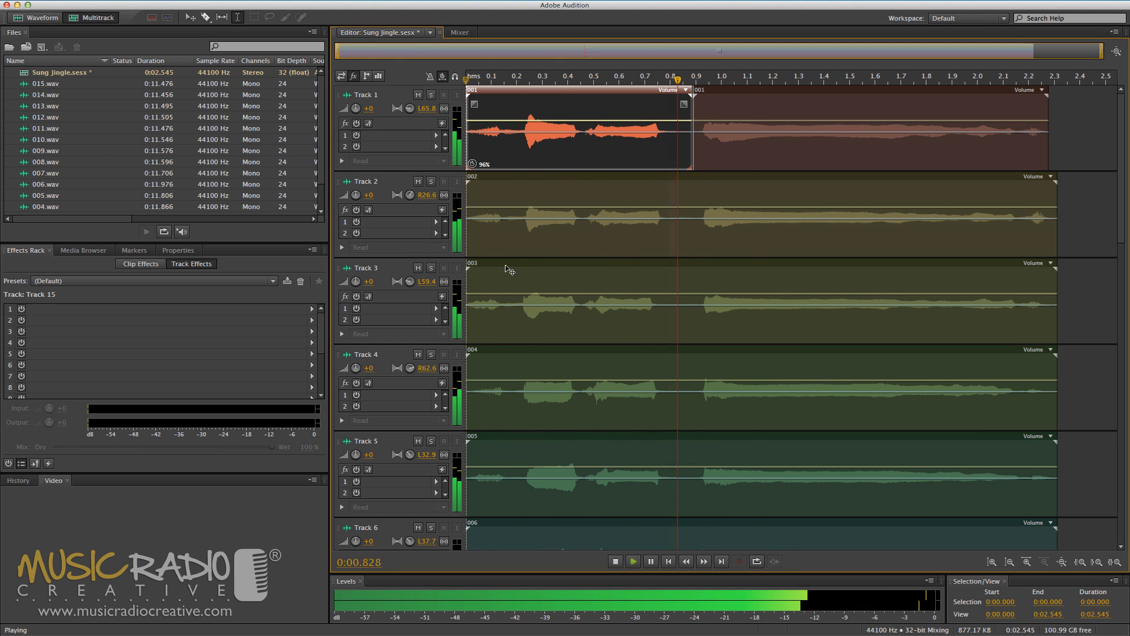